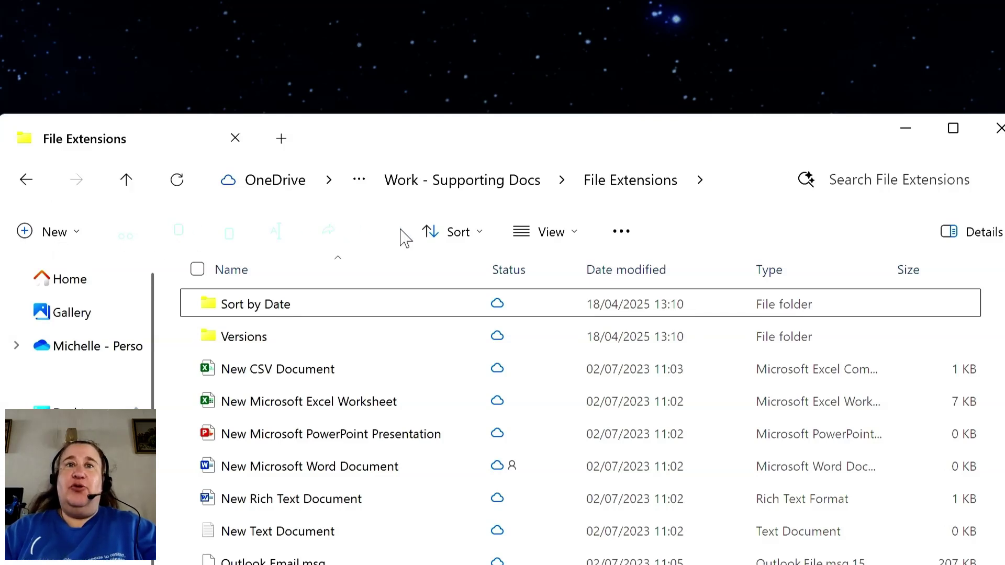
- Turn on File name extensions under View > Show so files show .csv, .xlsx, .msg
{"action": "left_click", "coordinate": [557, 236]}
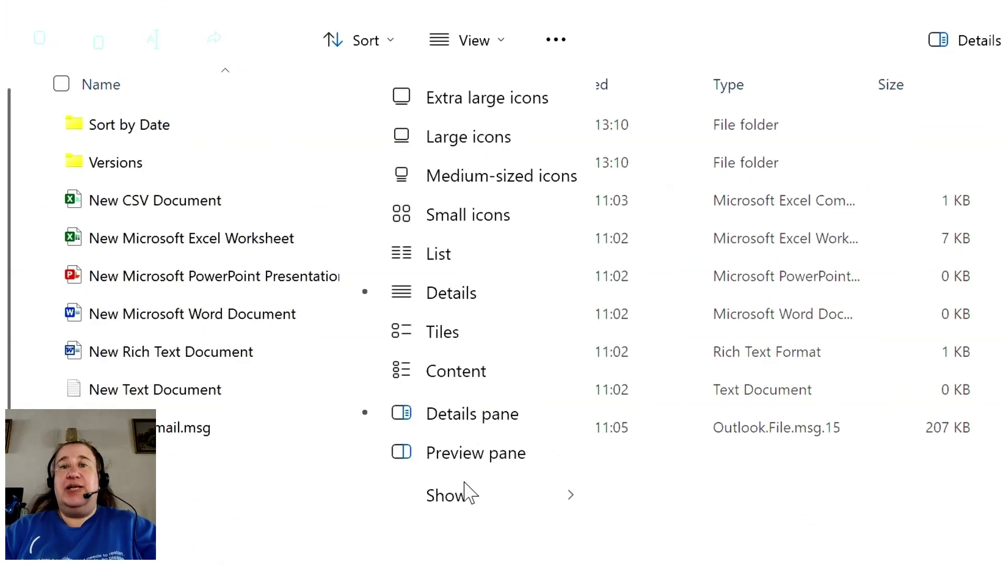
{"action": "mouse_move", "coordinate": [185, 192]}
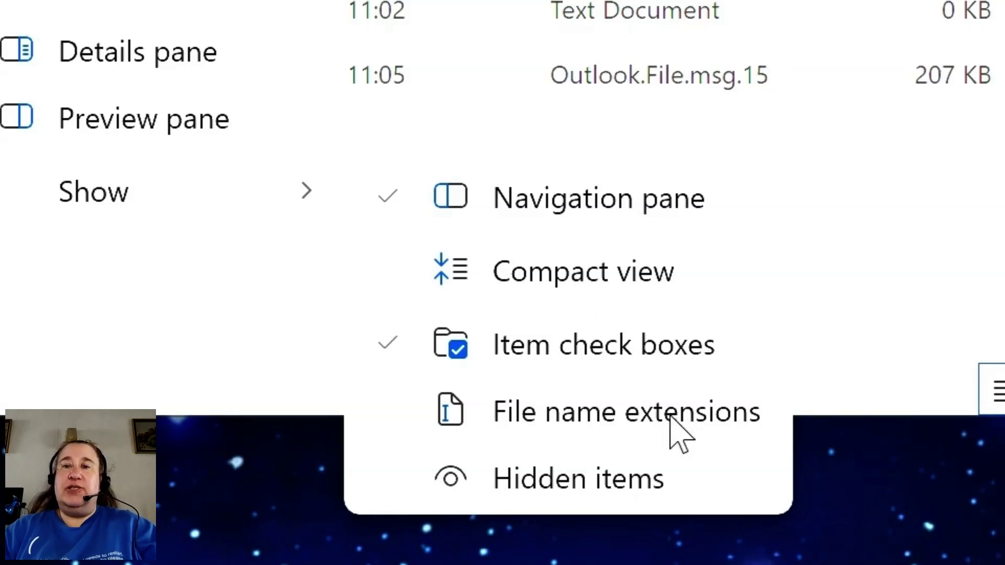
{"action": "mouse_move", "coordinate": [93, 192]}
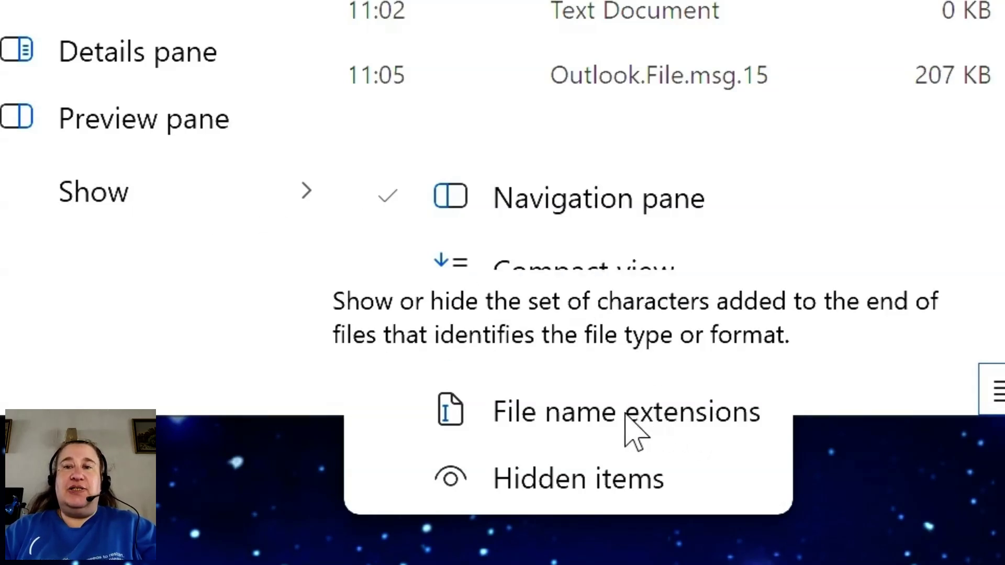
{"action": "left_click", "coordinate": [623, 414]}
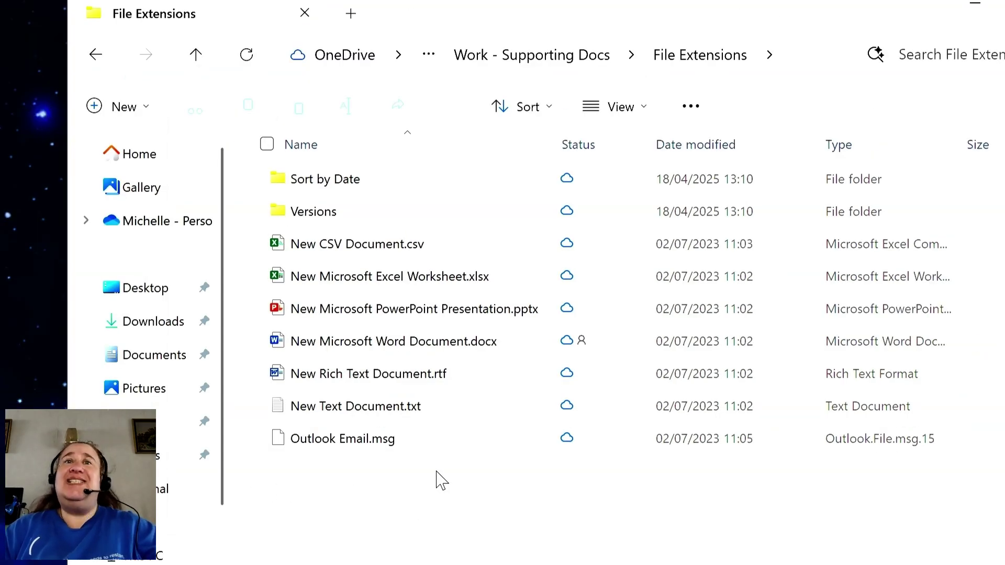
- Untick File name extensions under View > Show so New CSV Document shows no extension
{"action": "left_click", "coordinate": [621, 110]}
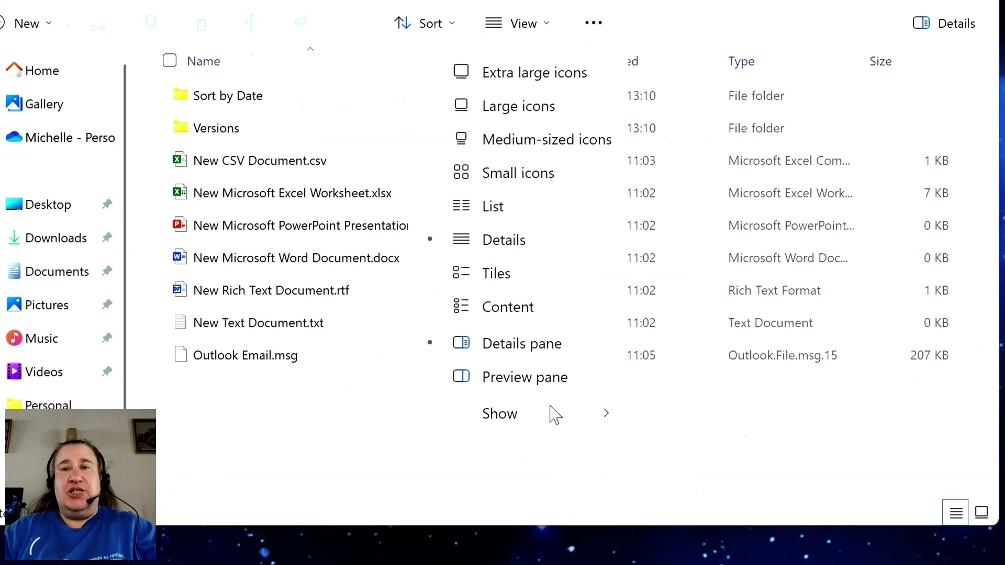
{"action": "mouse_move", "coordinate": [476, 393]}
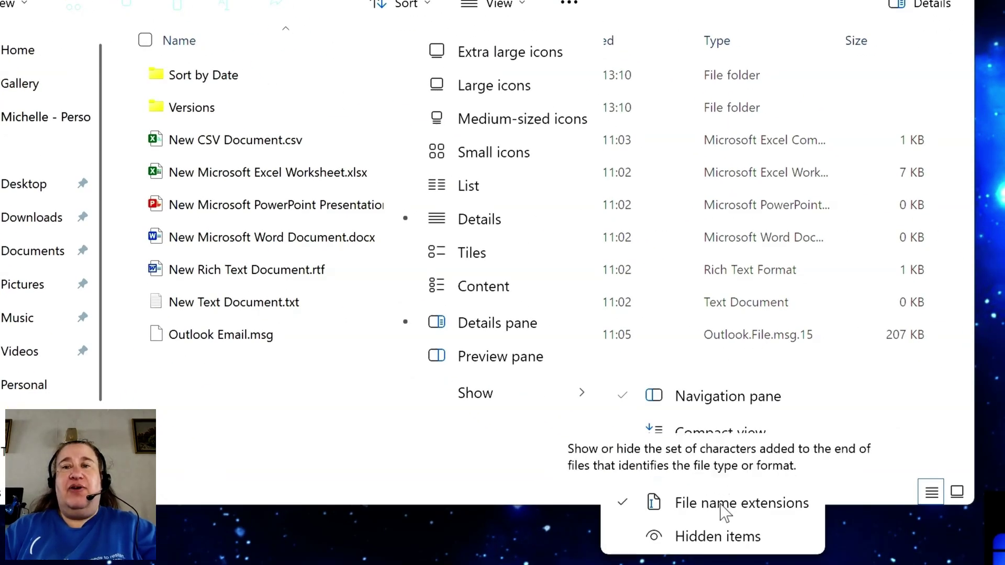
{"action": "left_click", "coordinate": [713, 503]}
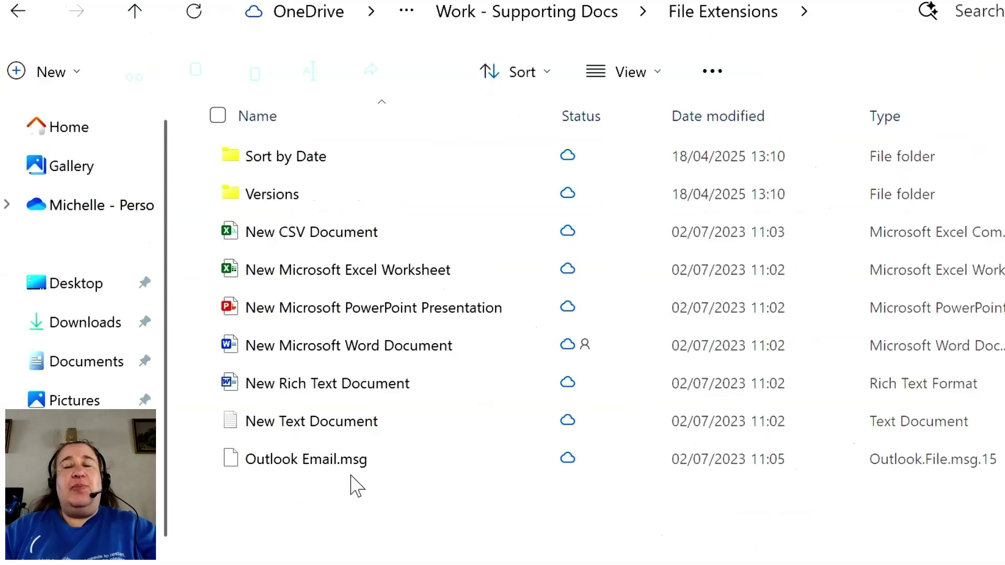